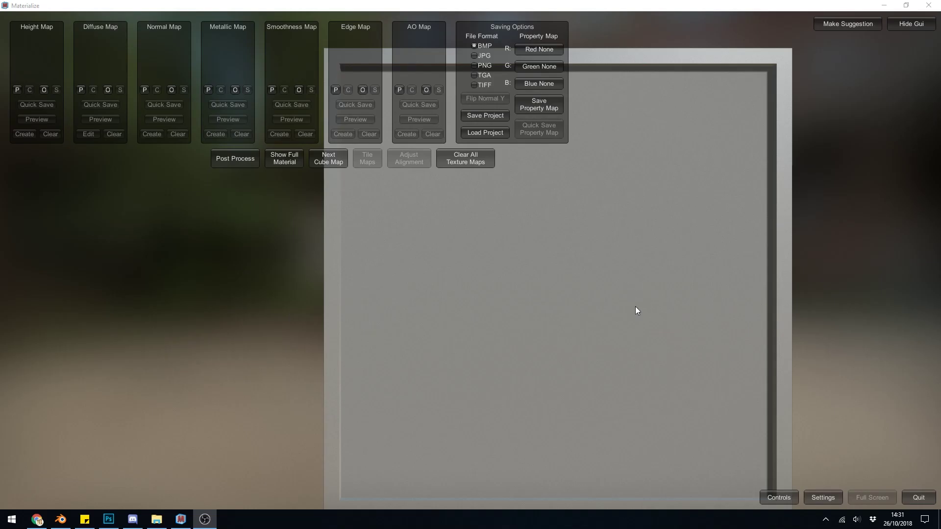
# - Check the viewport controls, then load concrete_damaged_0039_01_preview (1).jpg as the diffuse map
pyautogui.moveTo(635, 307); pyautogui.dragTo(547, 254)
pyautogui.click(827, 496)
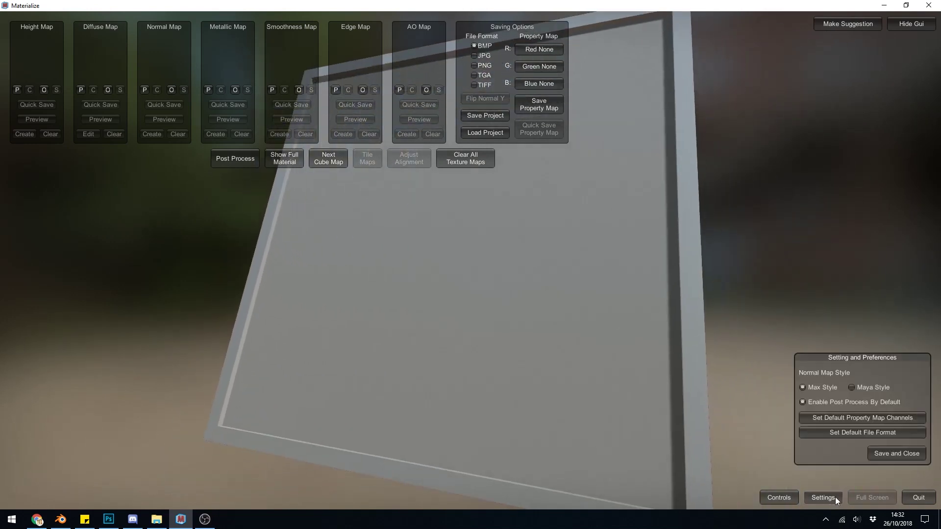
pyautogui.click(779, 499)
pyautogui.click(780, 498)
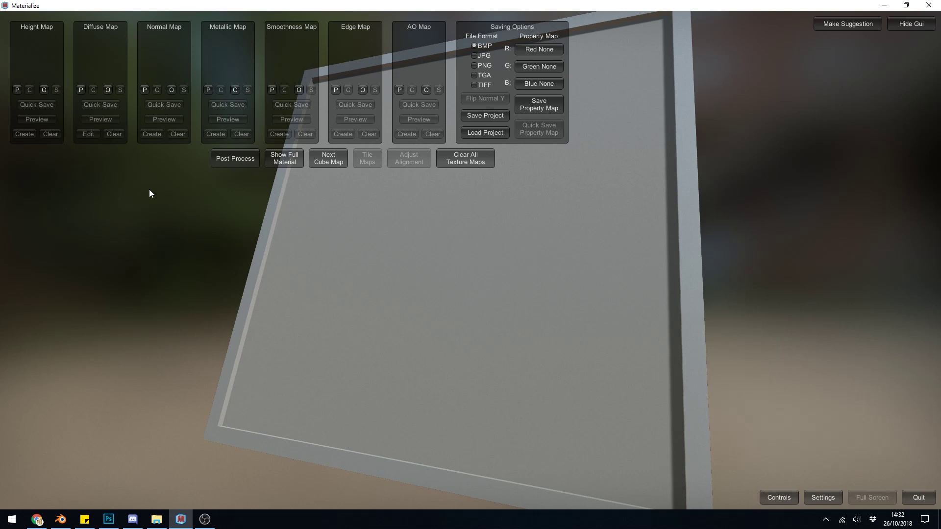
pyautogui.click(108, 90)
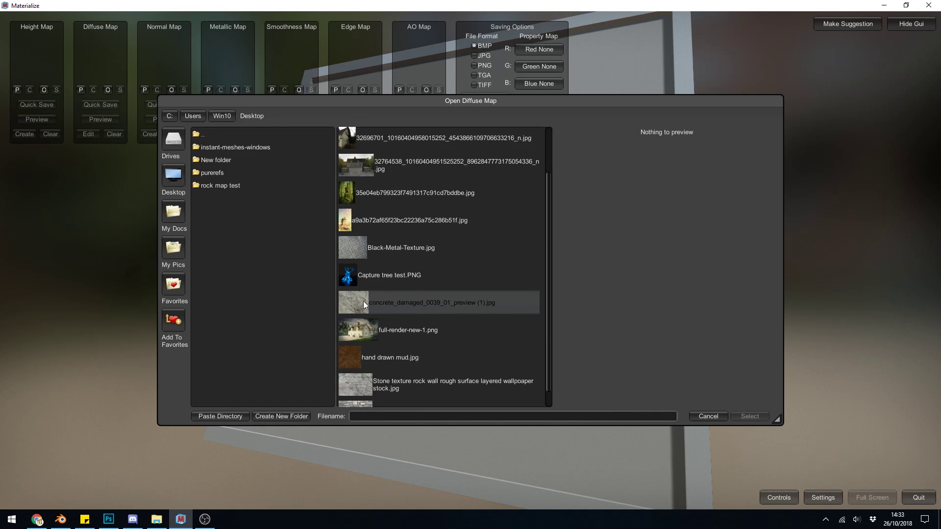
pyautogui.click(363, 302)
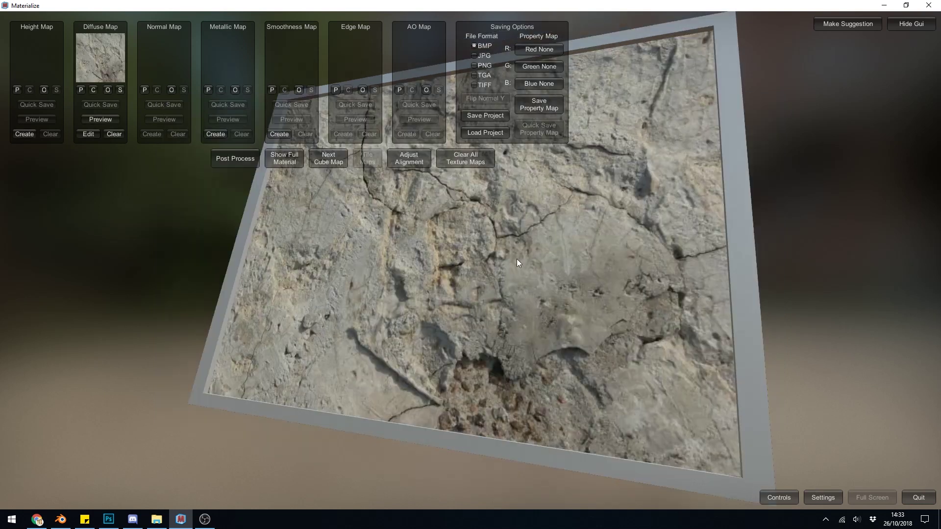
# - Commit the rock photo as diffuse from Edit Diffuse, keeping Average Color Blur 50 and Overlay Blur 20
pyautogui.moveTo(343, 221); pyautogui.dragTo(445, 274)
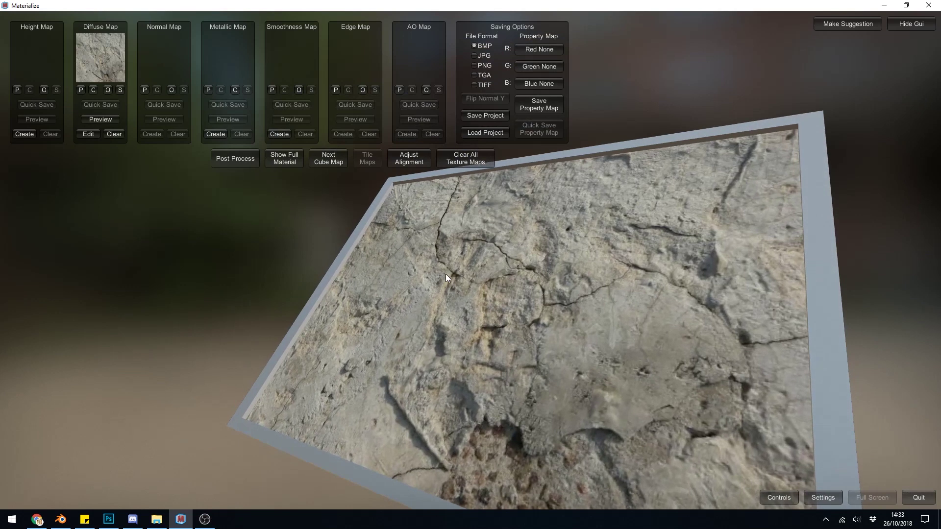
pyautogui.click(95, 135)
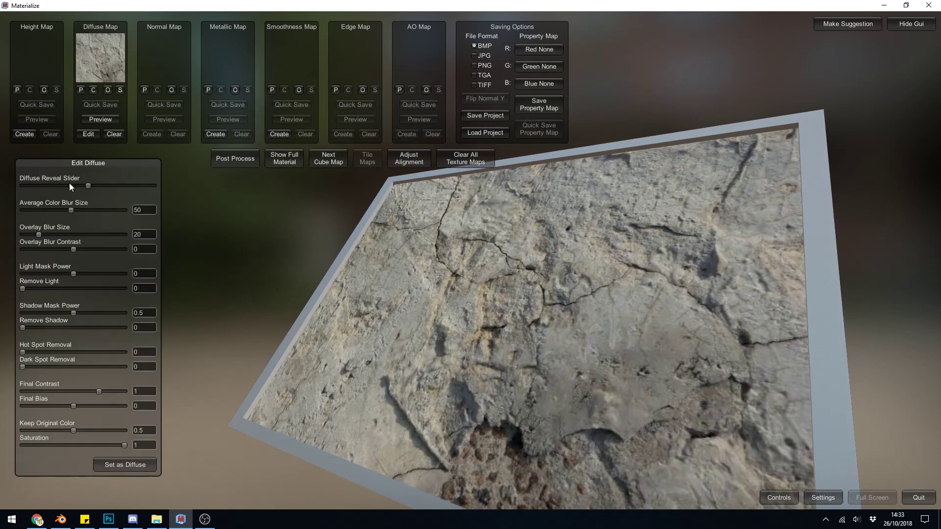
pyautogui.click(101, 466)
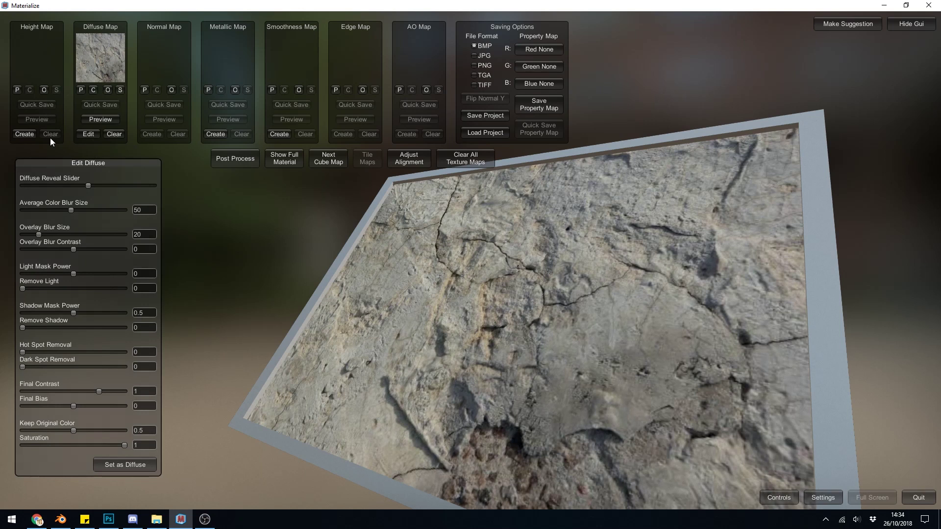
# - Generate a grayscale height map from the rock photo and set it as the Height Map
pyautogui.click(30, 137)
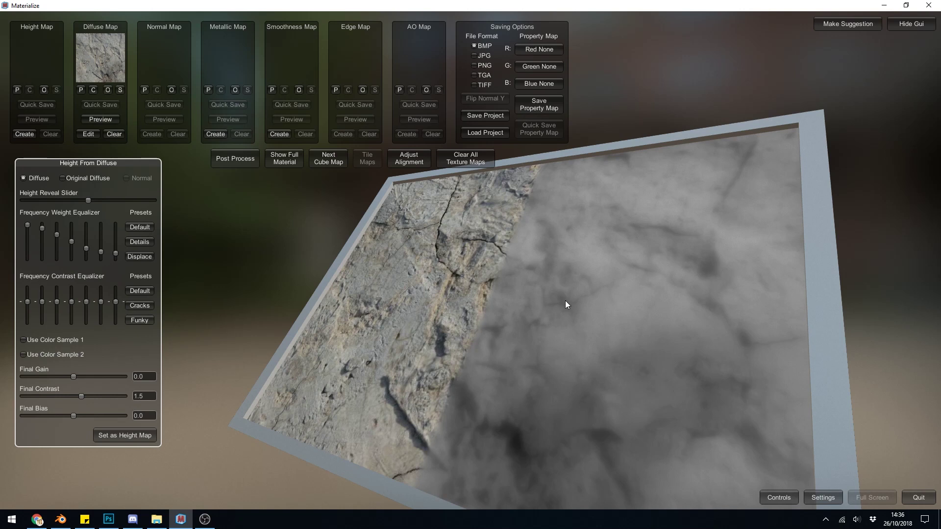
pyautogui.click(147, 242)
# - Confirm the height map and preview the full material at a low oblique angle
pyautogui.click(128, 433)
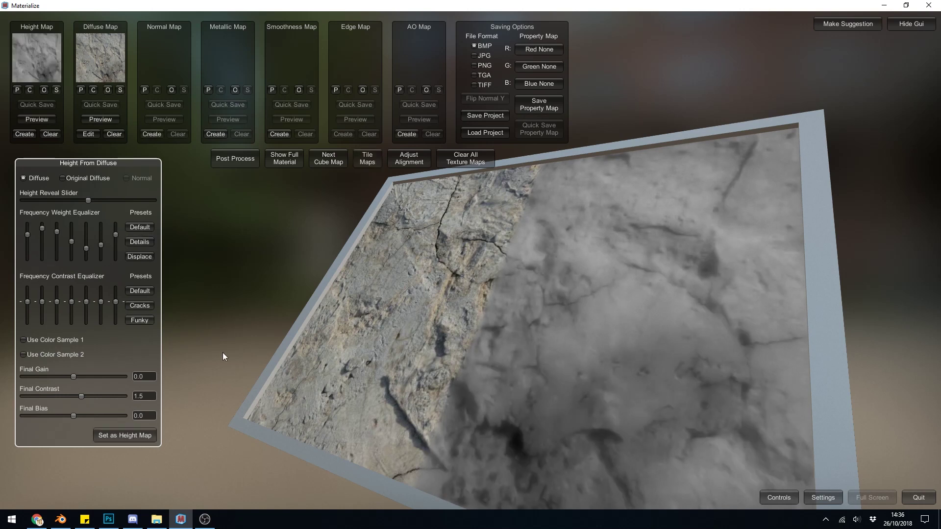
pyautogui.click(284, 163)
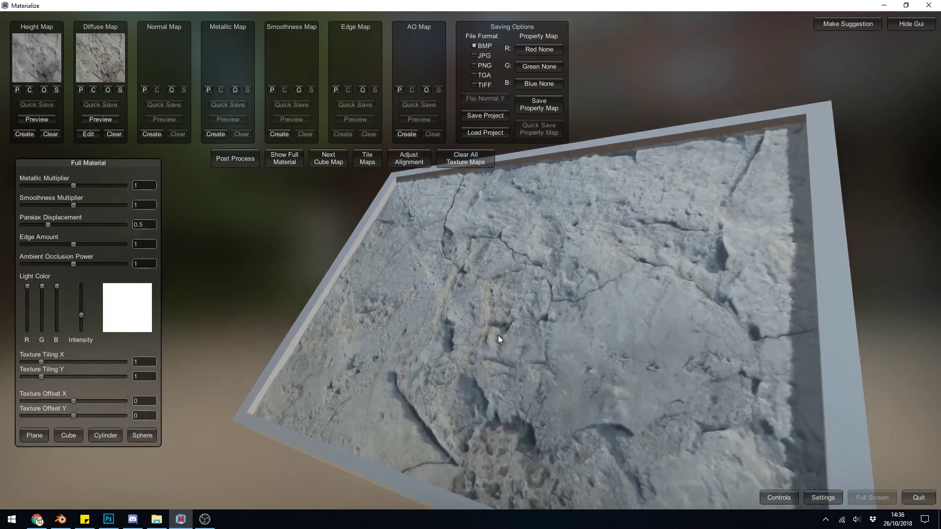
pyautogui.moveTo(498, 335); pyautogui.dragTo(113, 87)
# - Regenerate the height map with the Default frequency weight preset and set it again
pyautogui.click(27, 133)
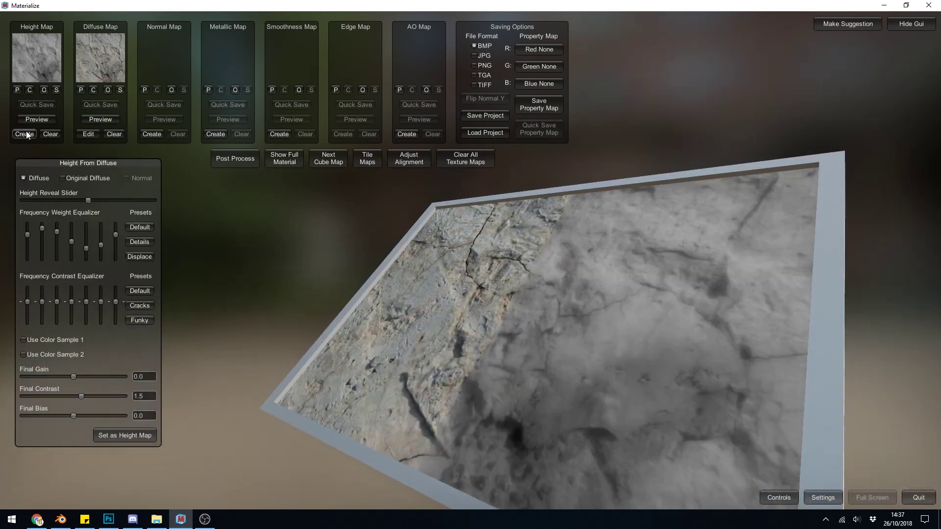
pyautogui.click(140, 226)
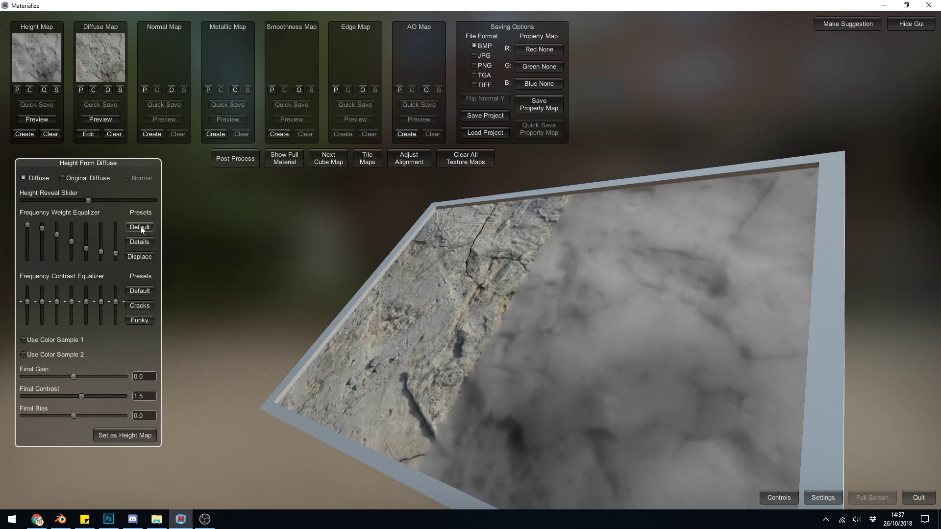
pyautogui.moveTo(595, 361)
pyautogui.mouseDown()
pyautogui.moveTo(646, 343)
pyautogui.moveTo(598, 350)
pyautogui.mouseUp()
pyautogui.click(147, 435)
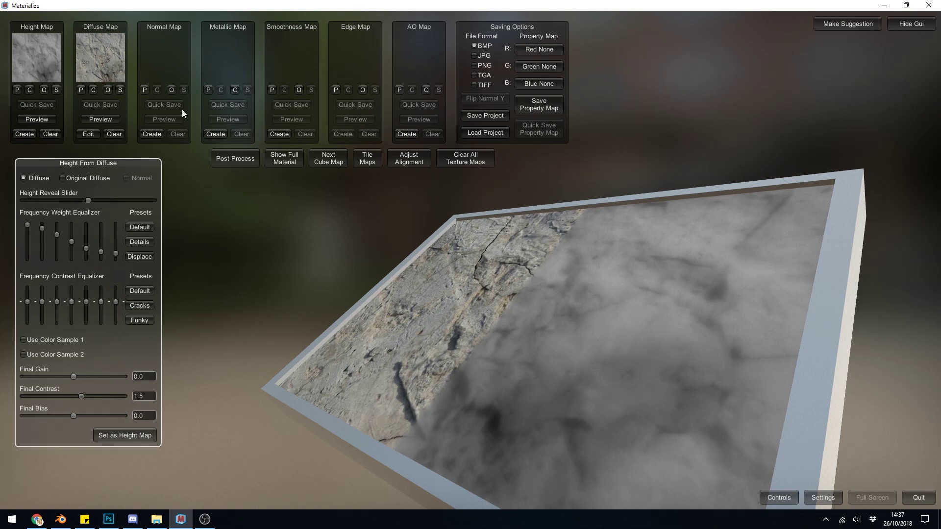
# - Generate a normal map from height, inspecting it on the plane, and apply the Crisp preset
pyautogui.click(152, 134)
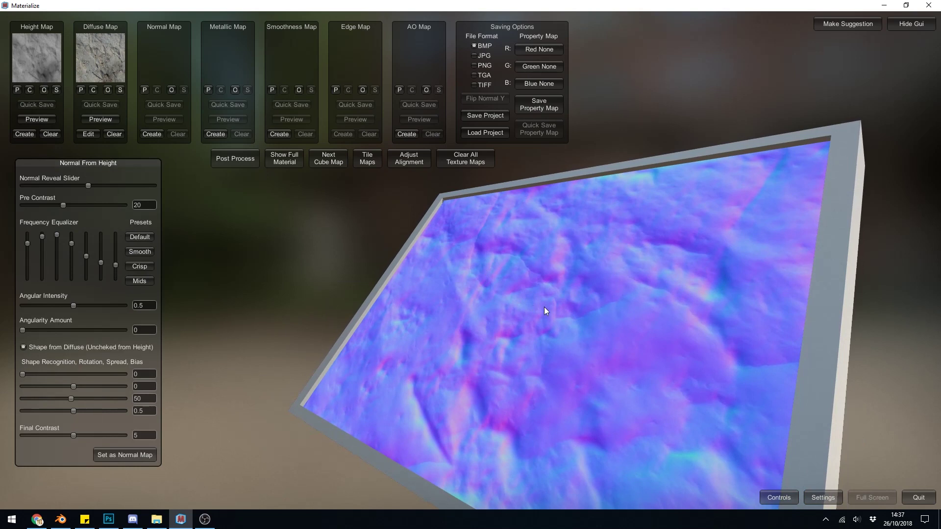
pyautogui.moveTo(543, 306); pyautogui.dragTo(447, 274, button='right')
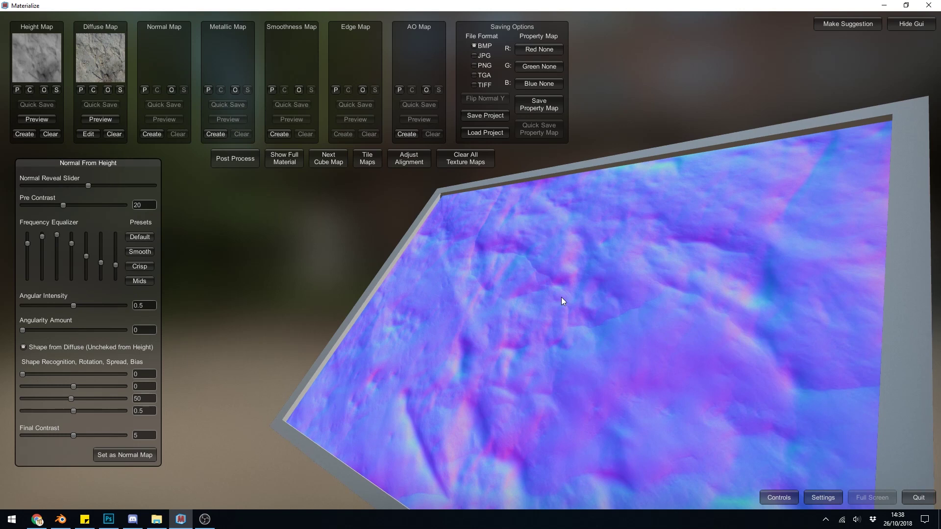
pyautogui.moveTo(561, 297); pyautogui.dragTo(413, 287, button='right')
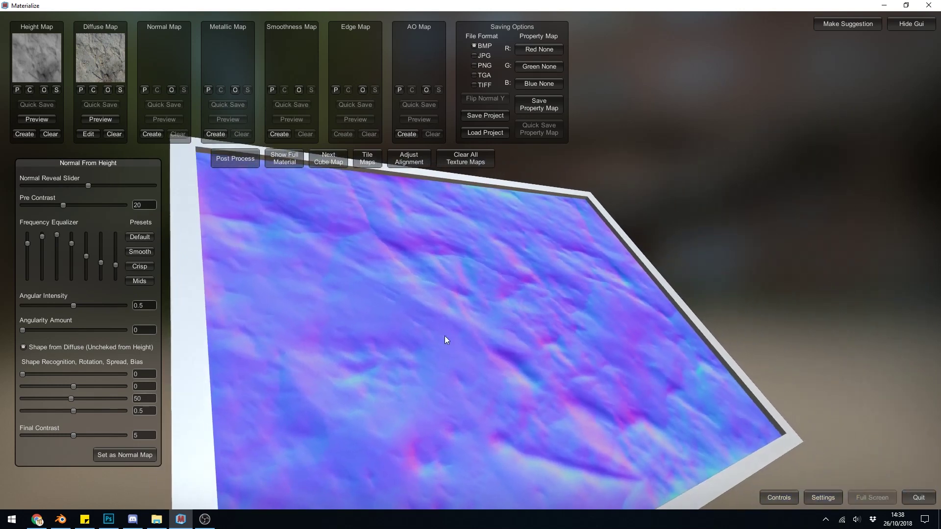
pyautogui.moveTo(602, 376); pyautogui.dragTo(480, 366, button='right')
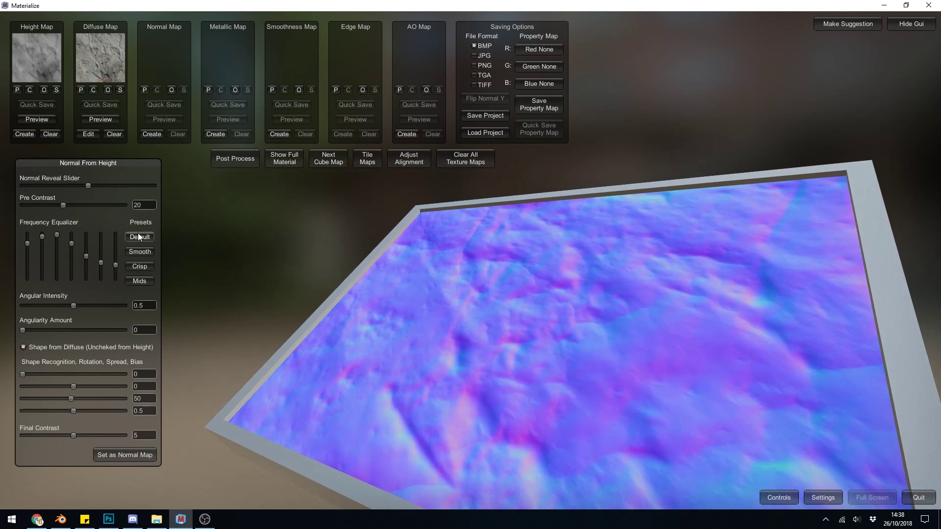
pyautogui.click(144, 269)
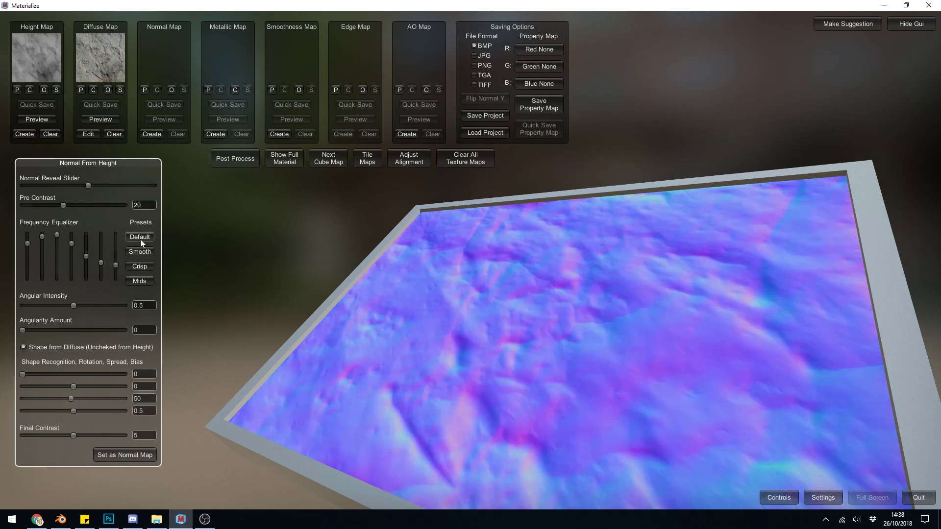
# - Set the normal map and inspect the shaded rock in the full material preview
pyautogui.click(136, 451)
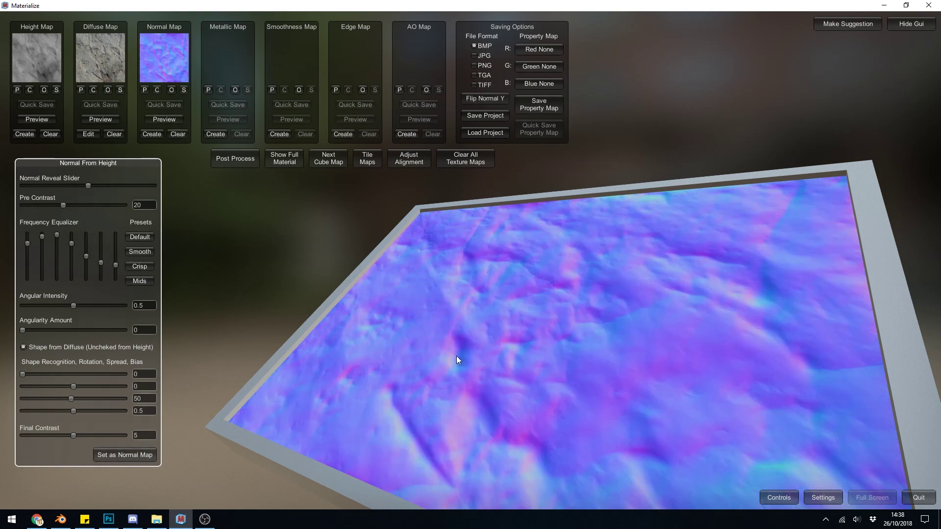
pyautogui.click(292, 160)
pyautogui.moveTo(576, 373); pyautogui.dragTo(257, 55)
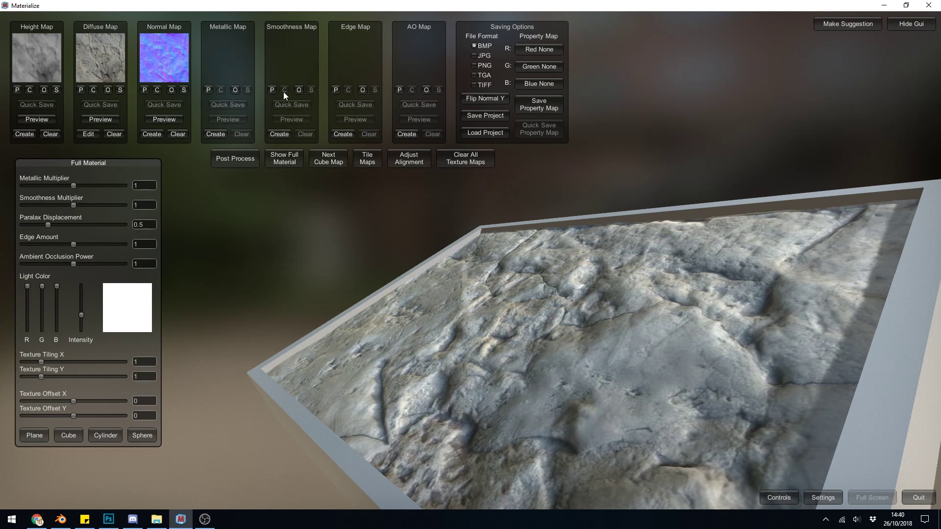
# - Create a smoothness map from the photo with Final Contrast 0.7884 and set it
pyautogui.click(279, 134)
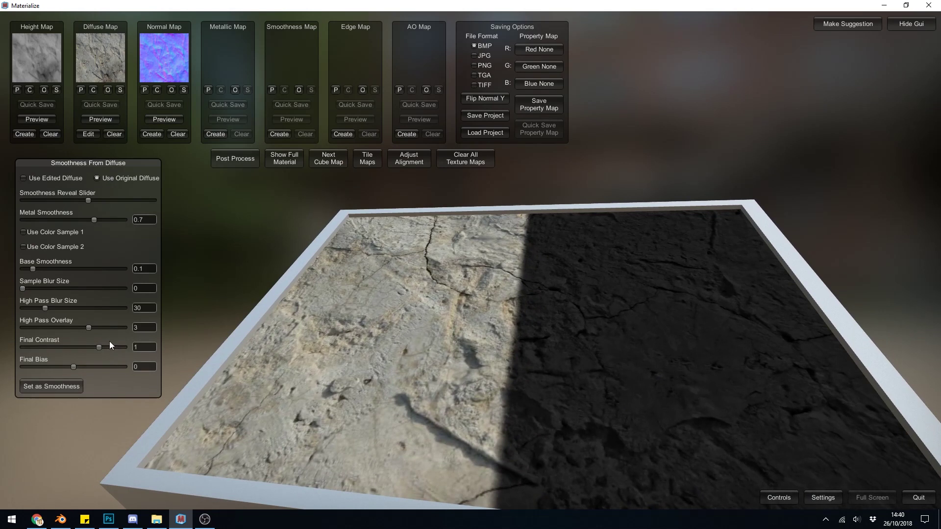
pyautogui.moveTo(99, 347)
pyautogui.mouseDown()
pyautogui.moveTo(42, 347)
pyautogui.moveTo(93, 346)
pyautogui.mouseUp()
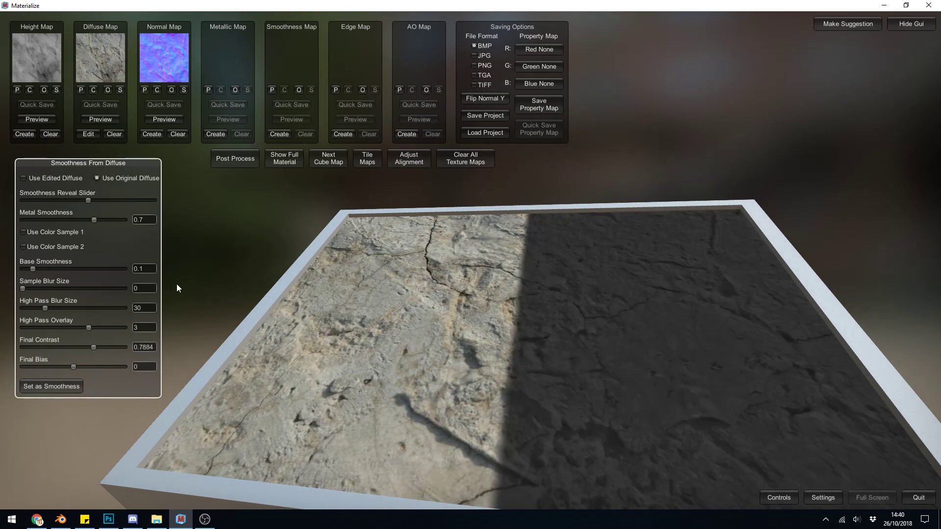
pyautogui.click(77, 386)
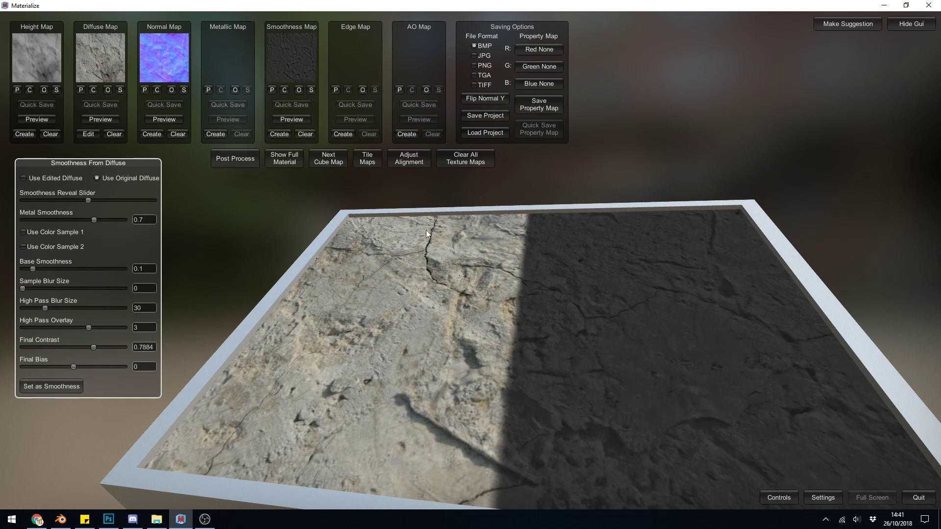
# - Generate the edge map from the normals, store it, and preview the full material
pyautogui.click(342, 135)
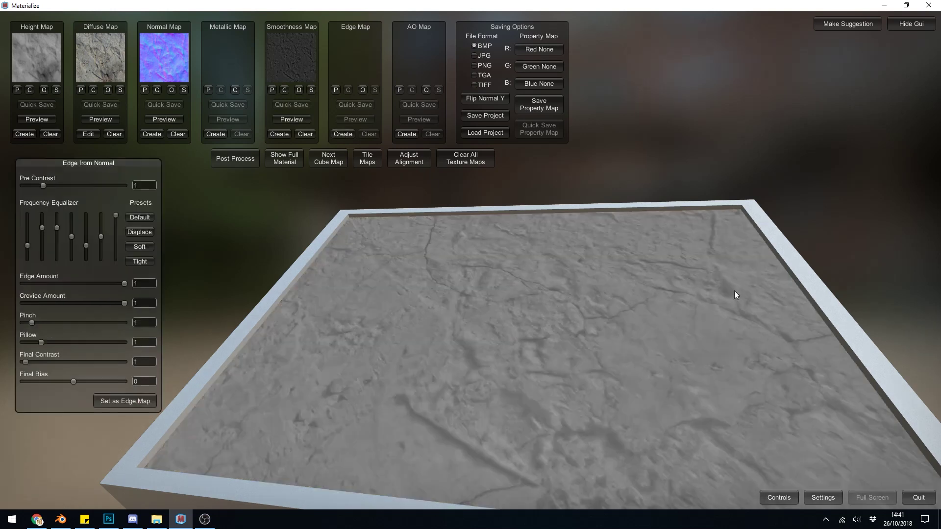
pyautogui.click(126, 401)
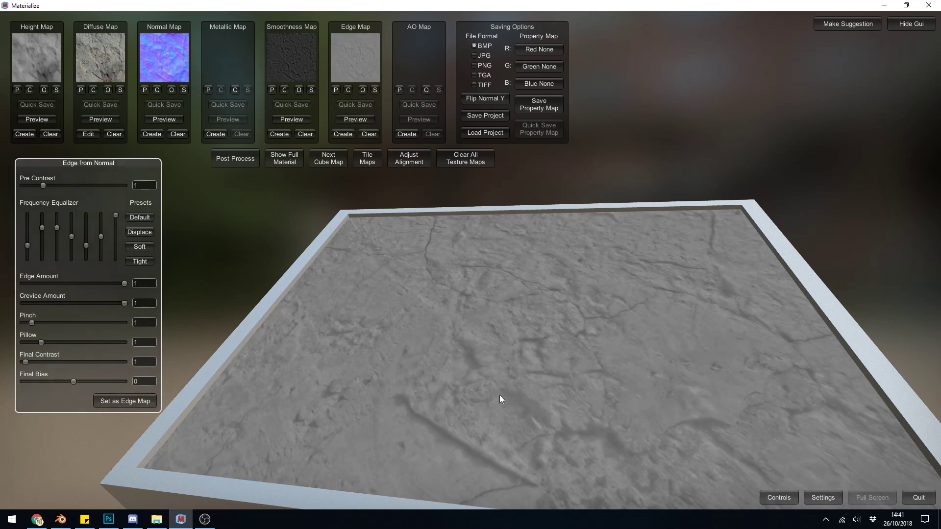
pyautogui.click(295, 160)
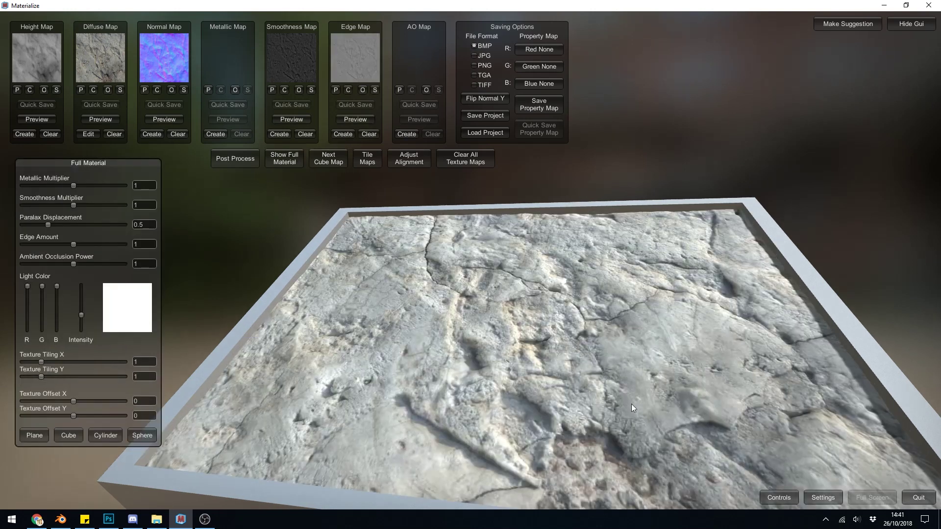
# - Create an ambient occlusion map with AO Power lowered to 0.6668 and store it
pyautogui.click(407, 135)
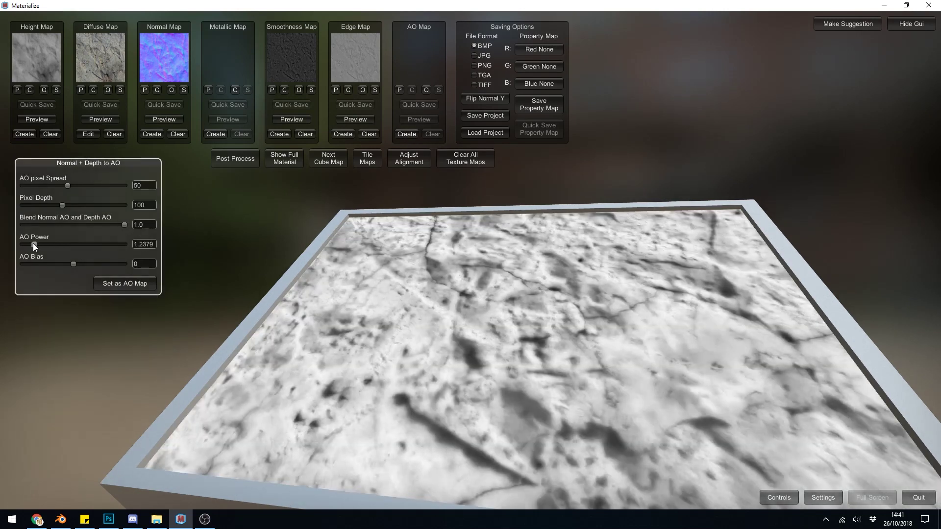
pyautogui.moveTo(33, 243)
pyautogui.mouseDown()
pyautogui.moveTo(55, 242)
pyautogui.moveTo(28, 242)
pyautogui.mouseUp()
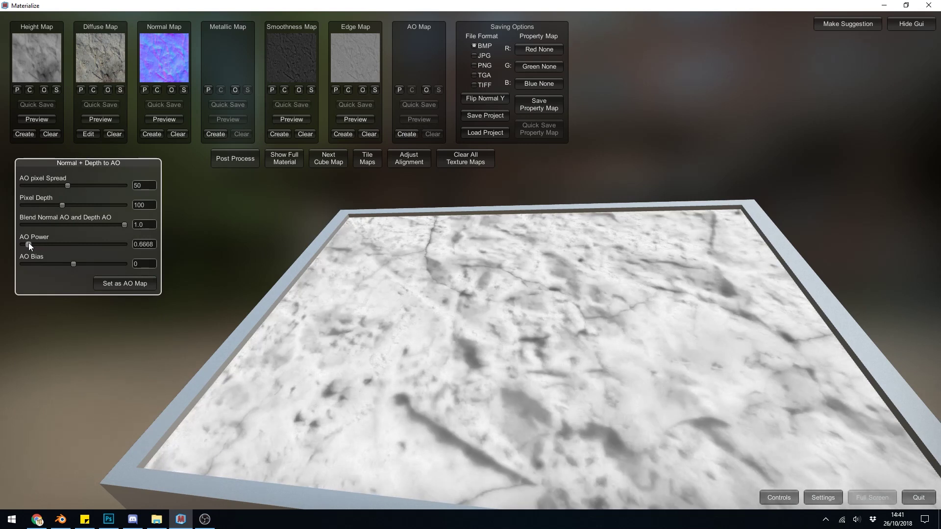
pyautogui.click(138, 281)
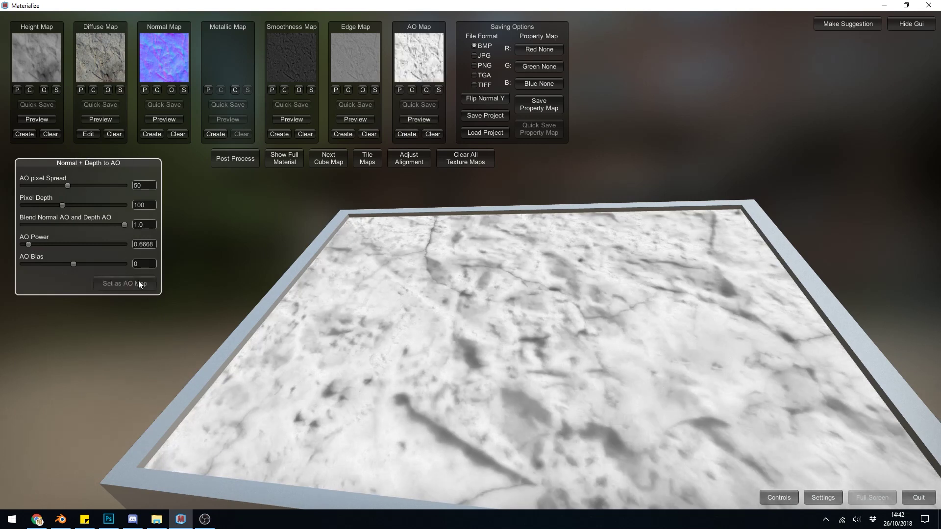
# - Preview the full rock material on the plane, then on a cylinder mesh, rotating it
pyautogui.click(287, 161)
pyautogui.moveTo(589, 386); pyautogui.dragTo(463, 365)
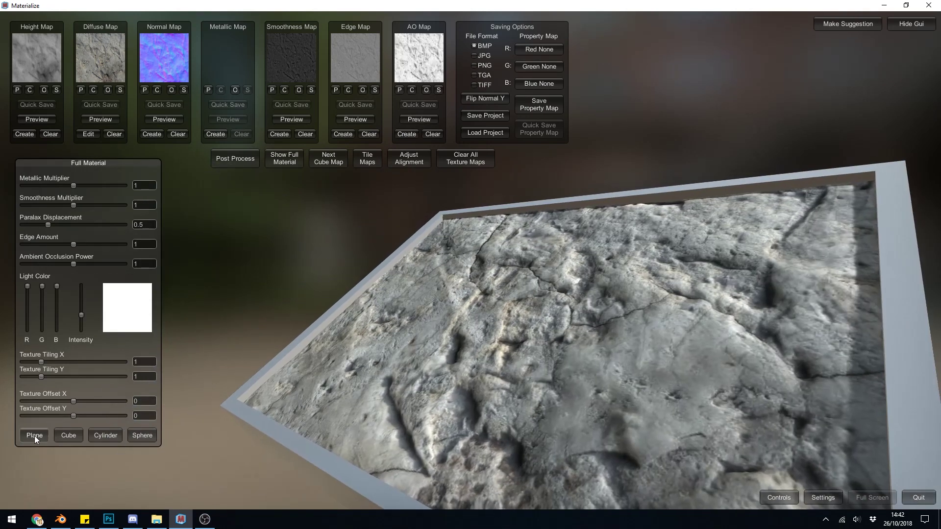
pyautogui.click(105, 435)
pyautogui.click(105, 435)
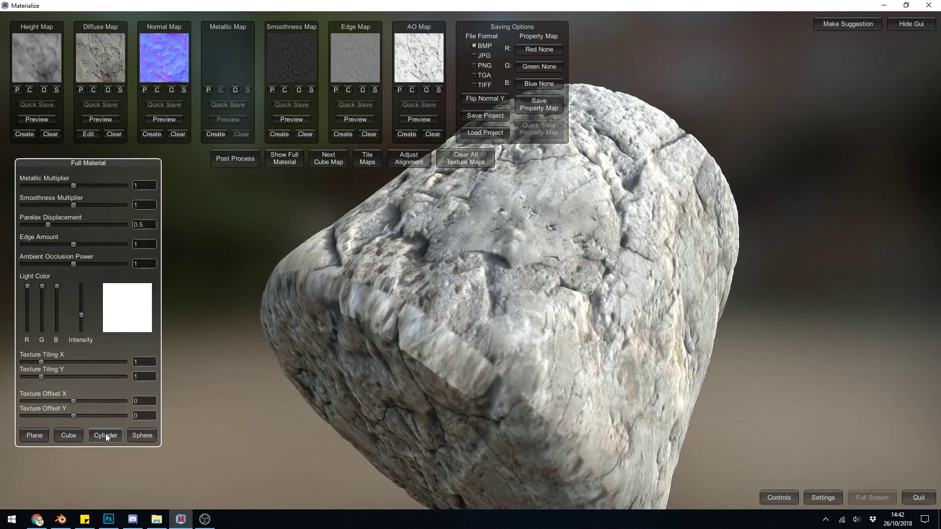
pyautogui.moveTo(422, 328); pyautogui.dragTo(376, 335)
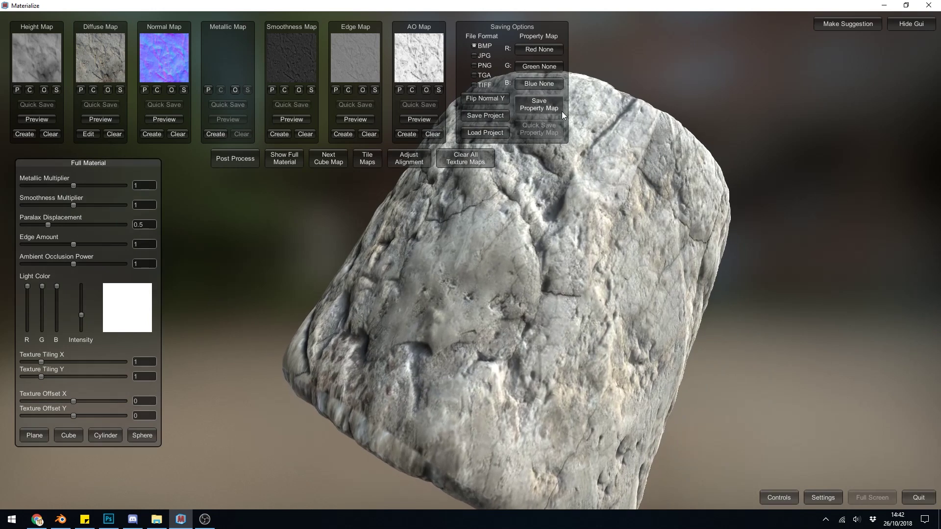
# - Open the Tiling Texture Maker and set Texture Tiling to 2
pyautogui.click(365, 161)
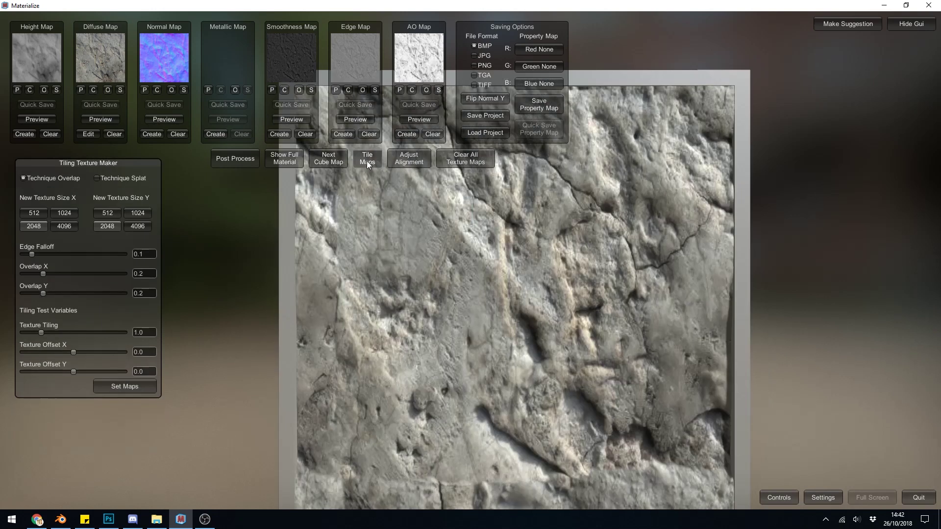
pyautogui.moveTo(548, 360); pyautogui.dragTo(478, 307)
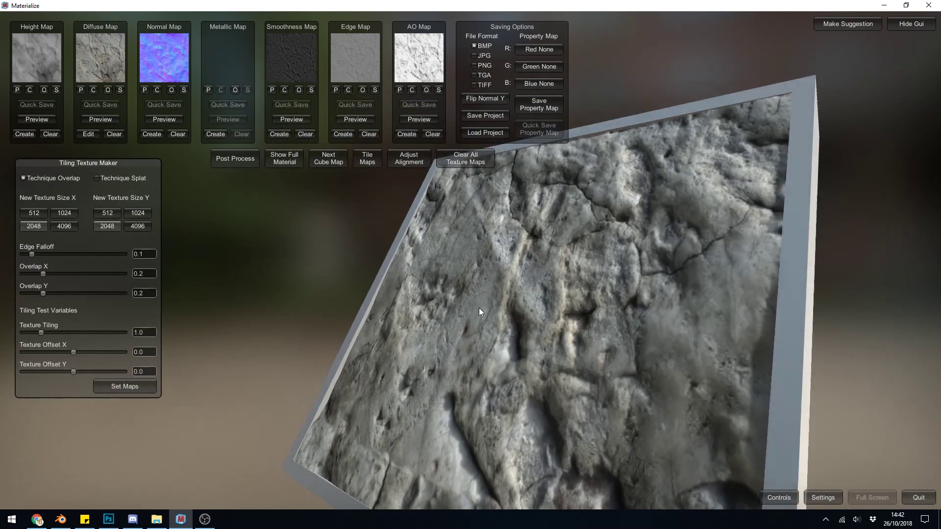
pyautogui.click(149, 331)
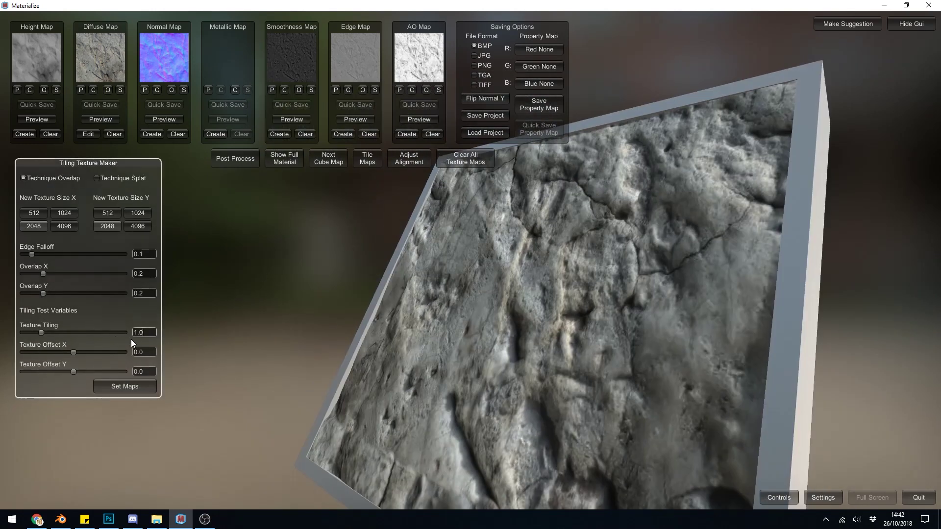
pyautogui.write('2')
# - Set Edge Falloff to 1, Overlap X to 0.373 and Texture Tiling to 3.6254
pyautogui.moveTo(539, 334); pyautogui.dragTo(486, 281)
pyautogui.click(37, 273)
pyautogui.moveTo(30, 255); pyautogui.dragTo(117, 255)
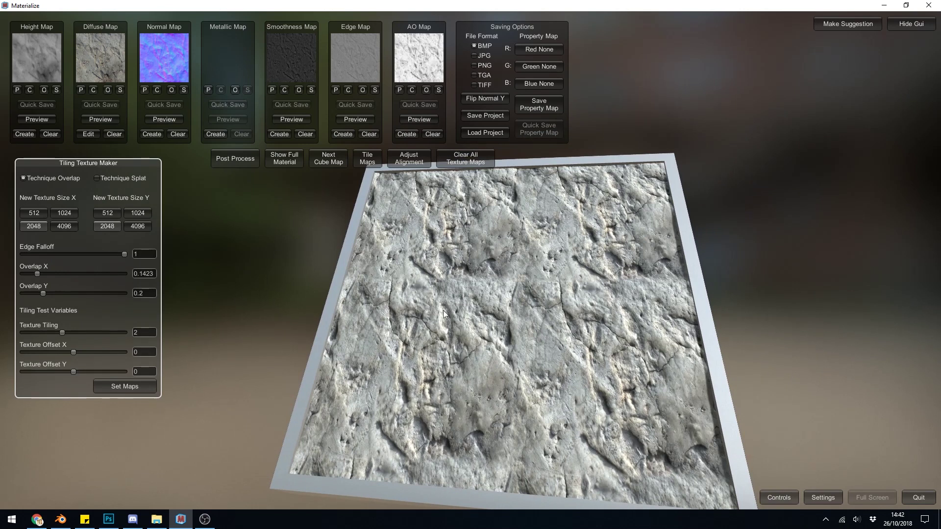
pyautogui.moveTo(46, 275); pyautogui.dragTo(61, 272)
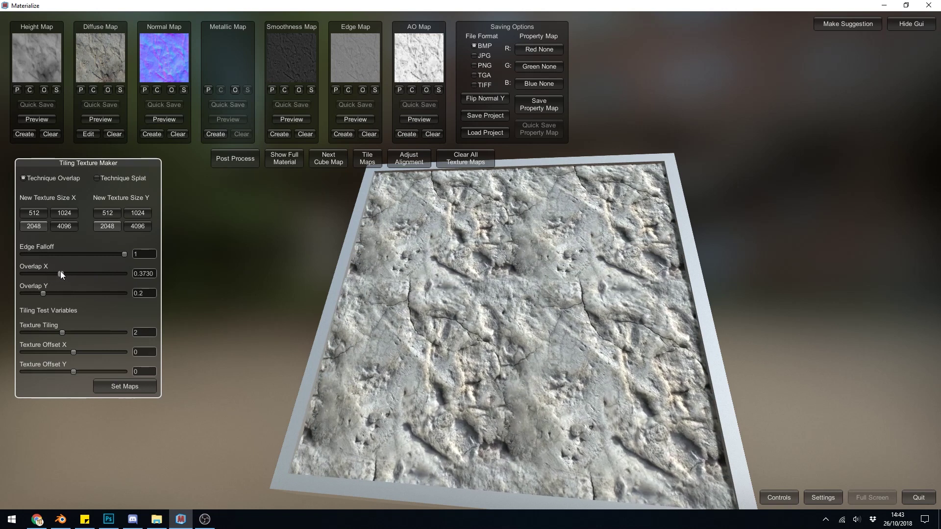
pyautogui.moveTo(61, 328); pyautogui.dragTo(107, 332)
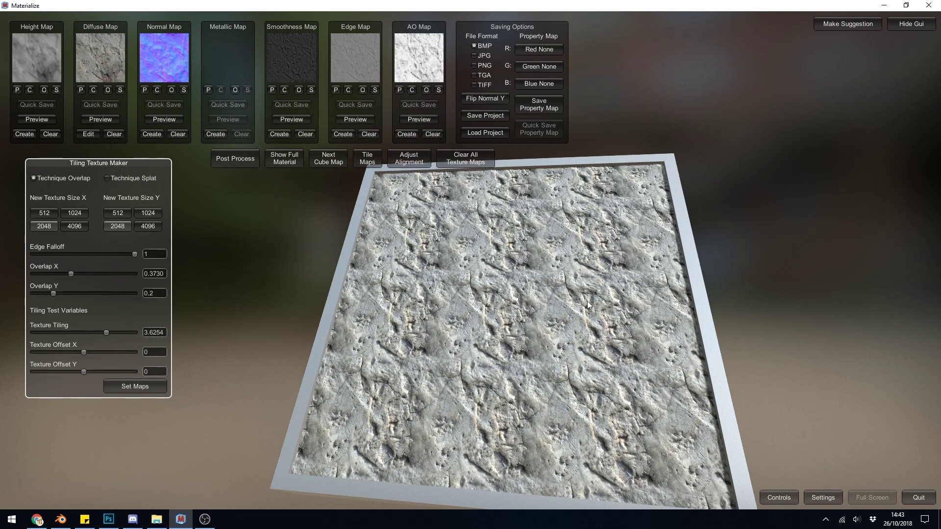
# - Save the project and all maps as PNG files into a new 'rock test' Desktop folder
pyautogui.click(474, 65)
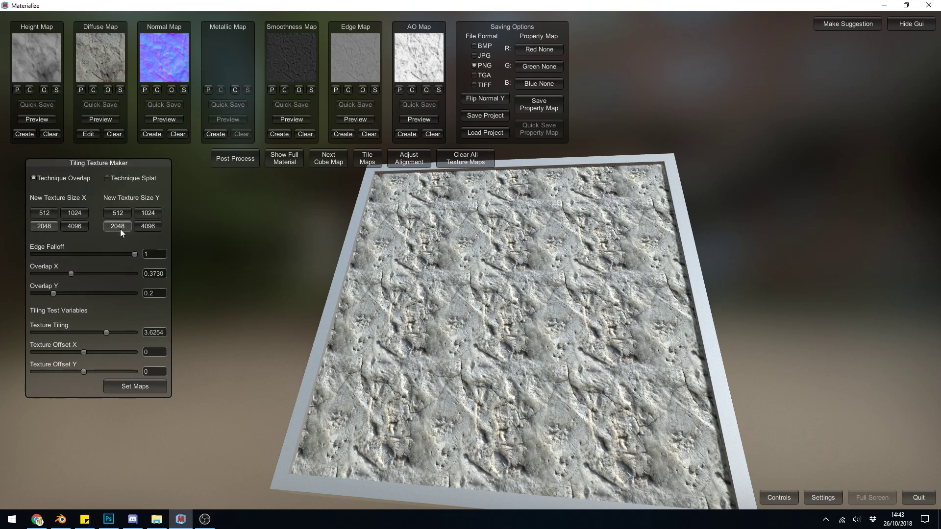
pyautogui.click(497, 117)
pyautogui.click(431, 286)
pyautogui.click(372, 416)
pyautogui.write('rock test')
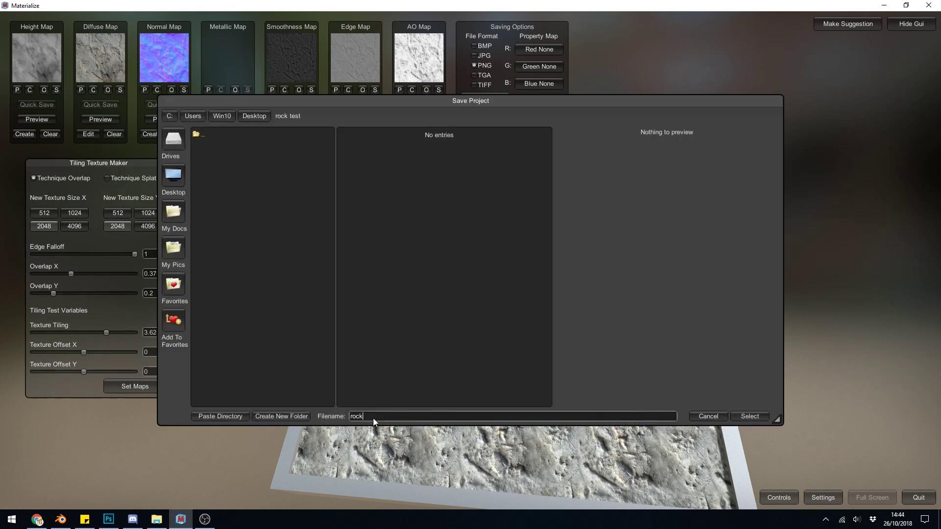
pyautogui.click(749, 416)
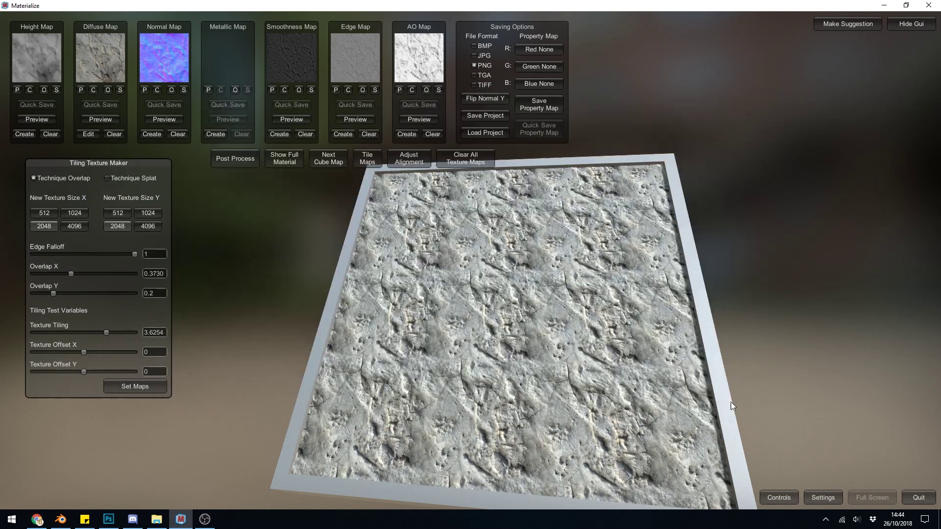
# - Check the saved maps in the rock test folder in Explorer, then switch to Blender
pyautogui.hotkey('alt', 'Tab')
pyautogui.doubleClick(535, 208)
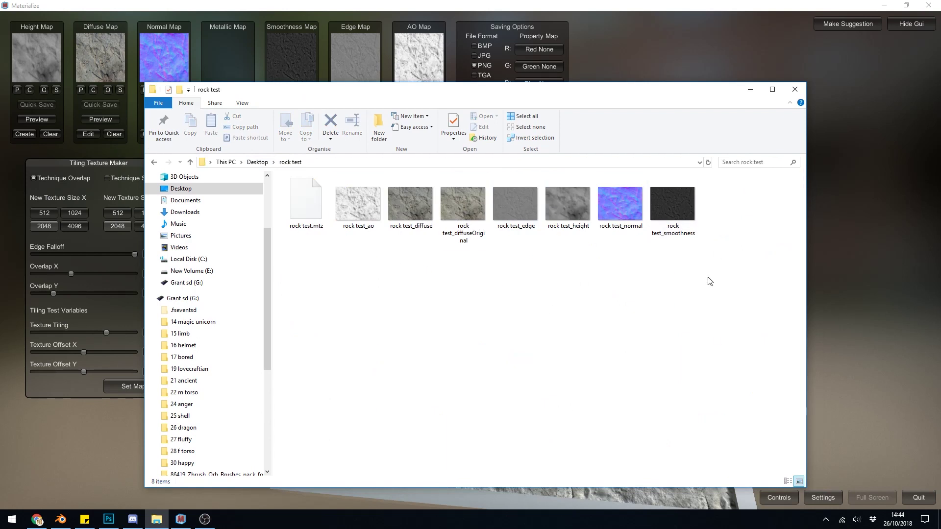
pyautogui.click(68, 523)
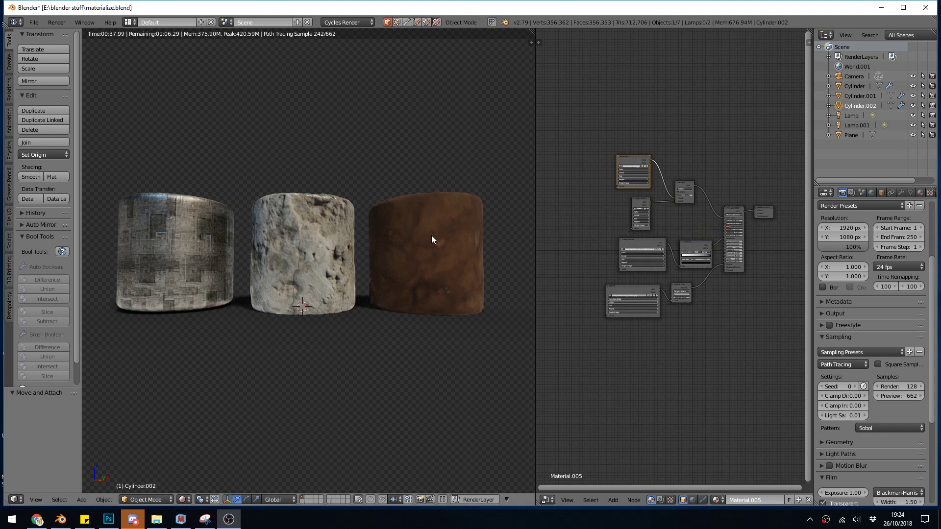
# - Select the middle rock cylinder and return the node editor from World to its material nodes
pyautogui.rightClick(304, 242)
pyautogui.rightClick(201, 245)
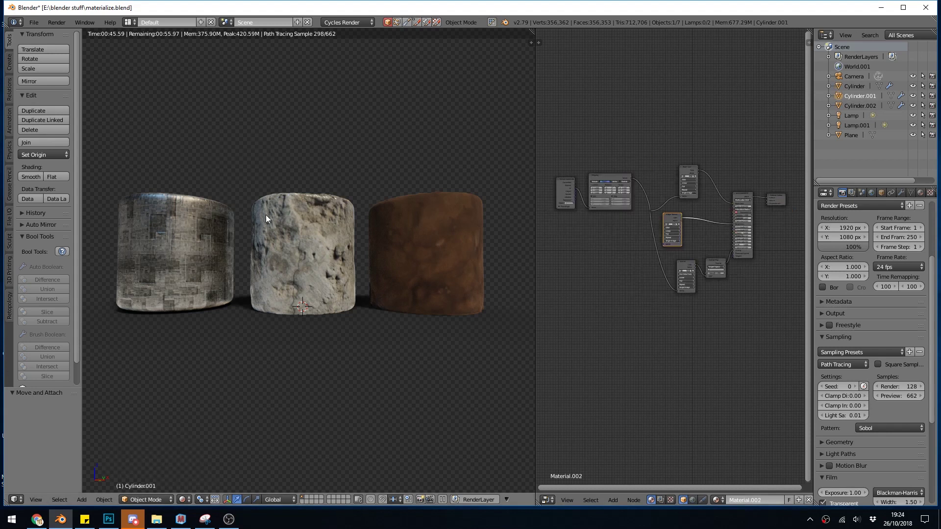
pyautogui.click(692, 499)
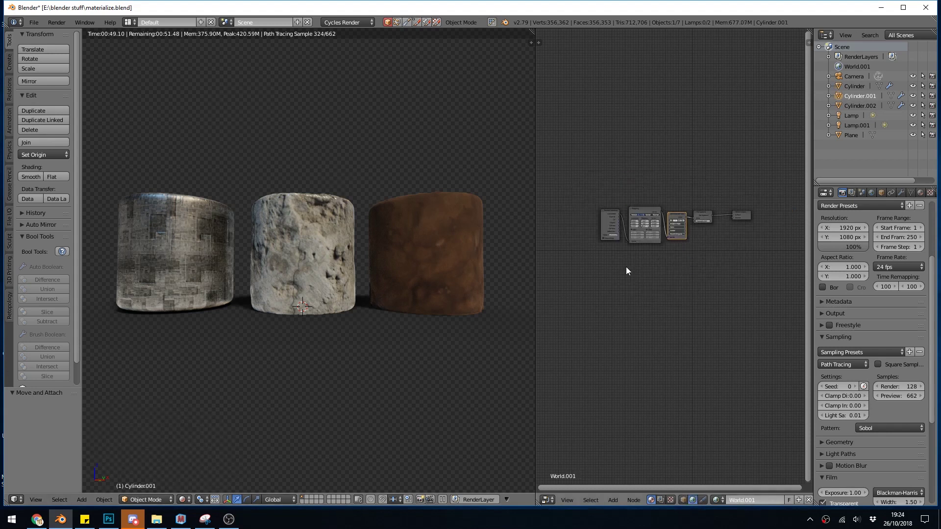
pyautogui.hotkey('ctrl', 'z')
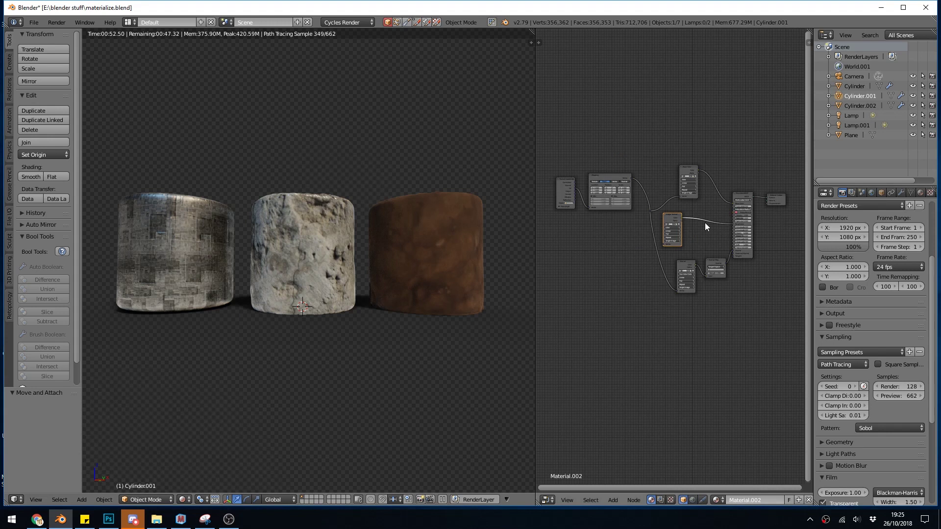